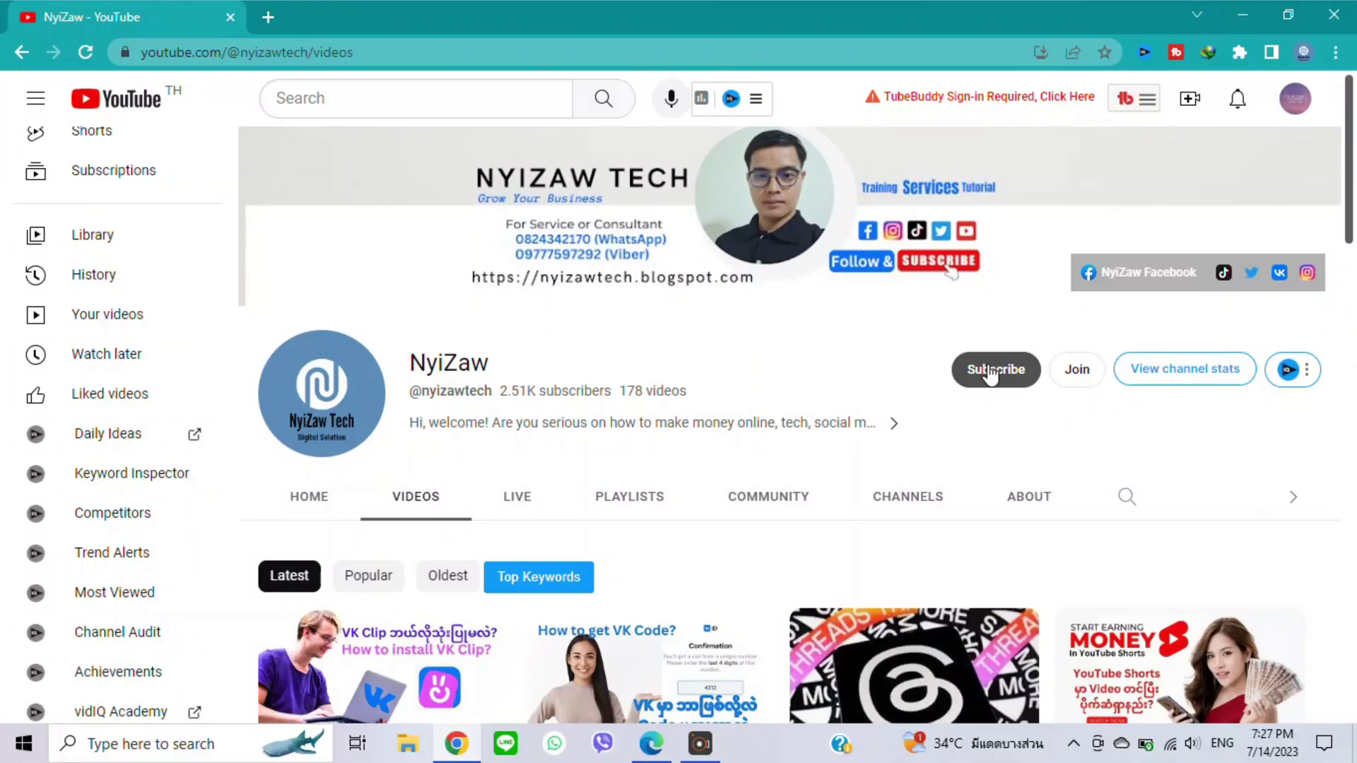
Subscribe to the NyiZaw YouTube channel
click(959, 369)
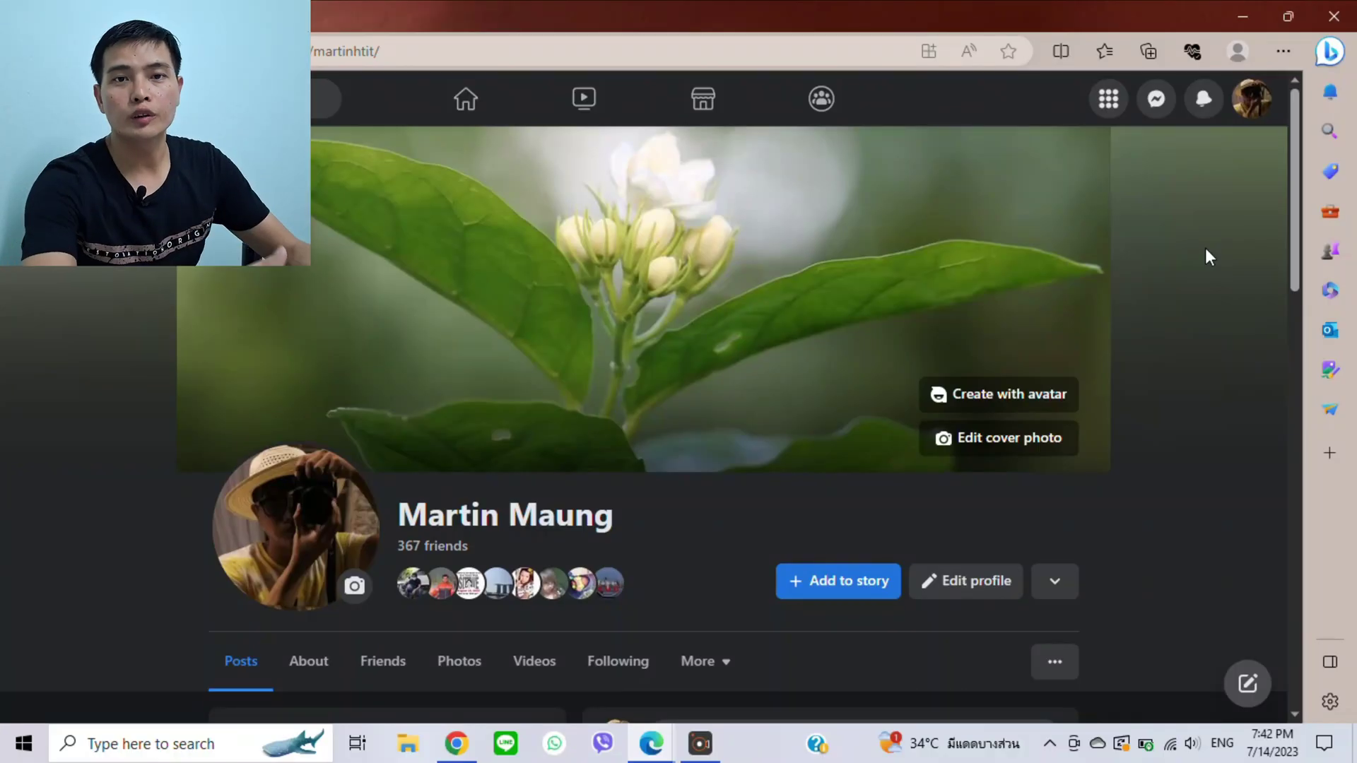
Go to Facebook Settings via the profile menu's Settings & privacy section
click(1250, 99)
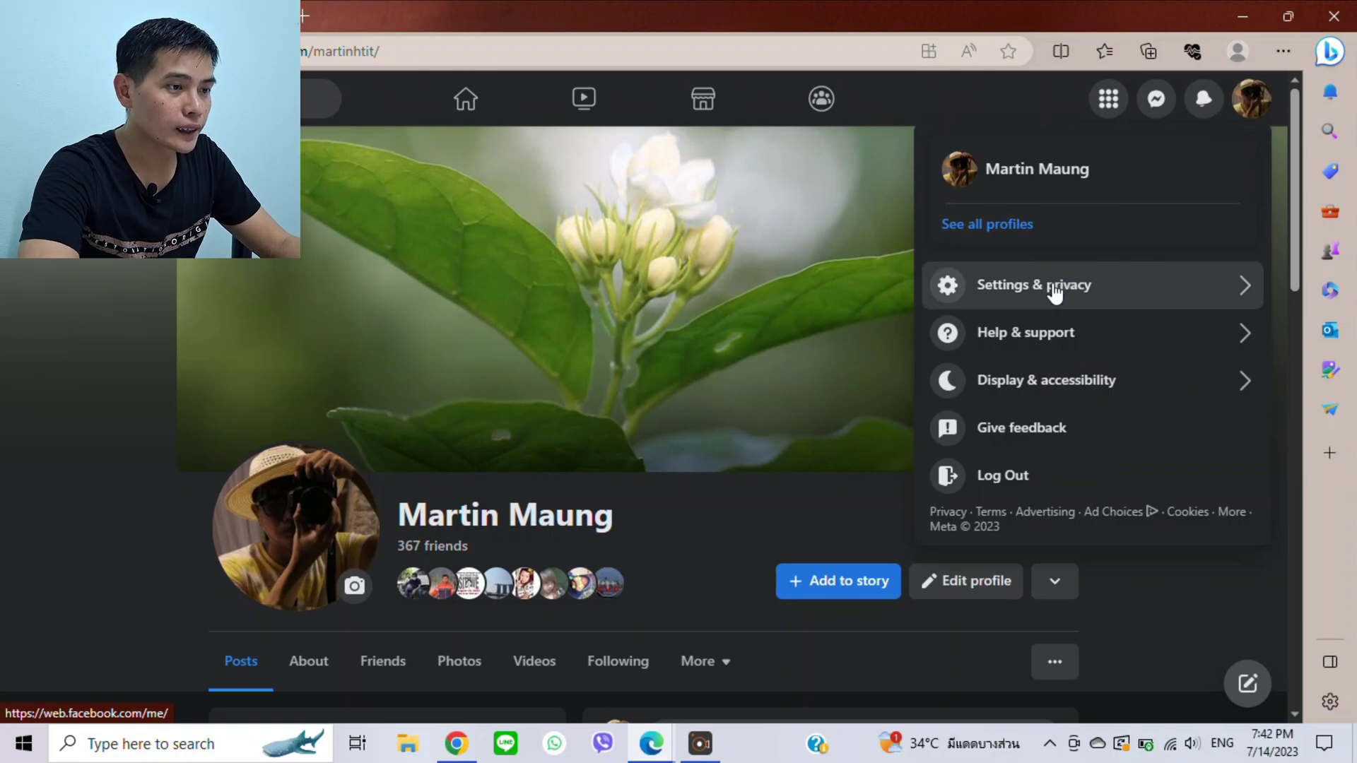
click(1055, 294)
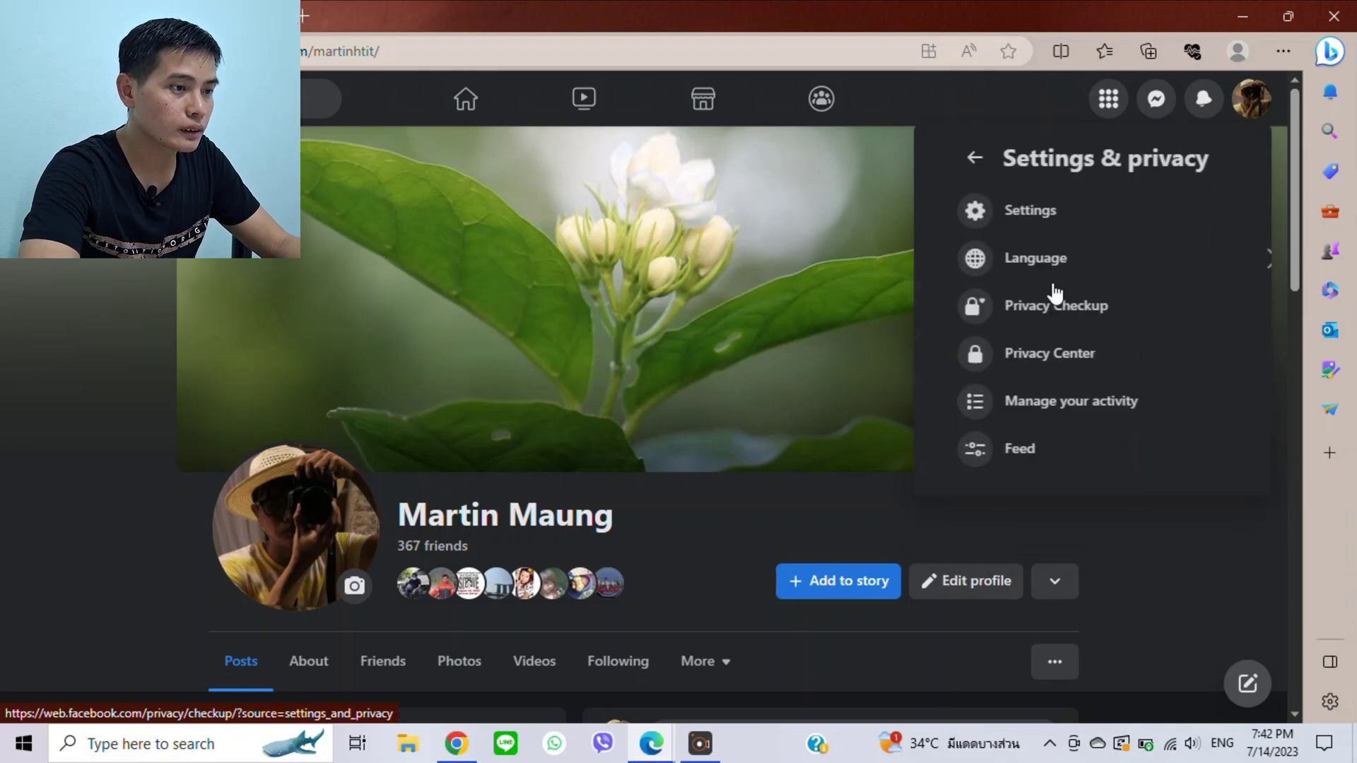
click(1040, 219)
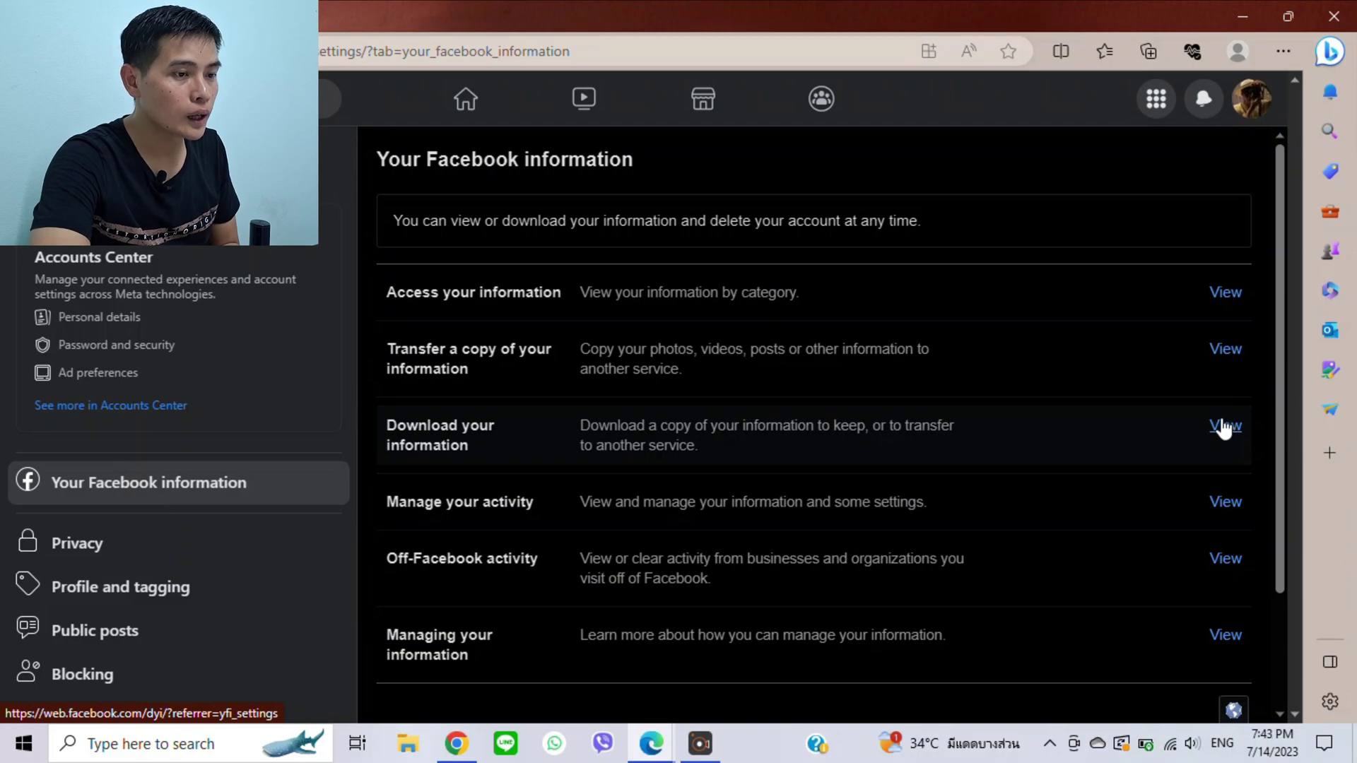
View the Download your information option in Facebook settings
click(1223, 426)
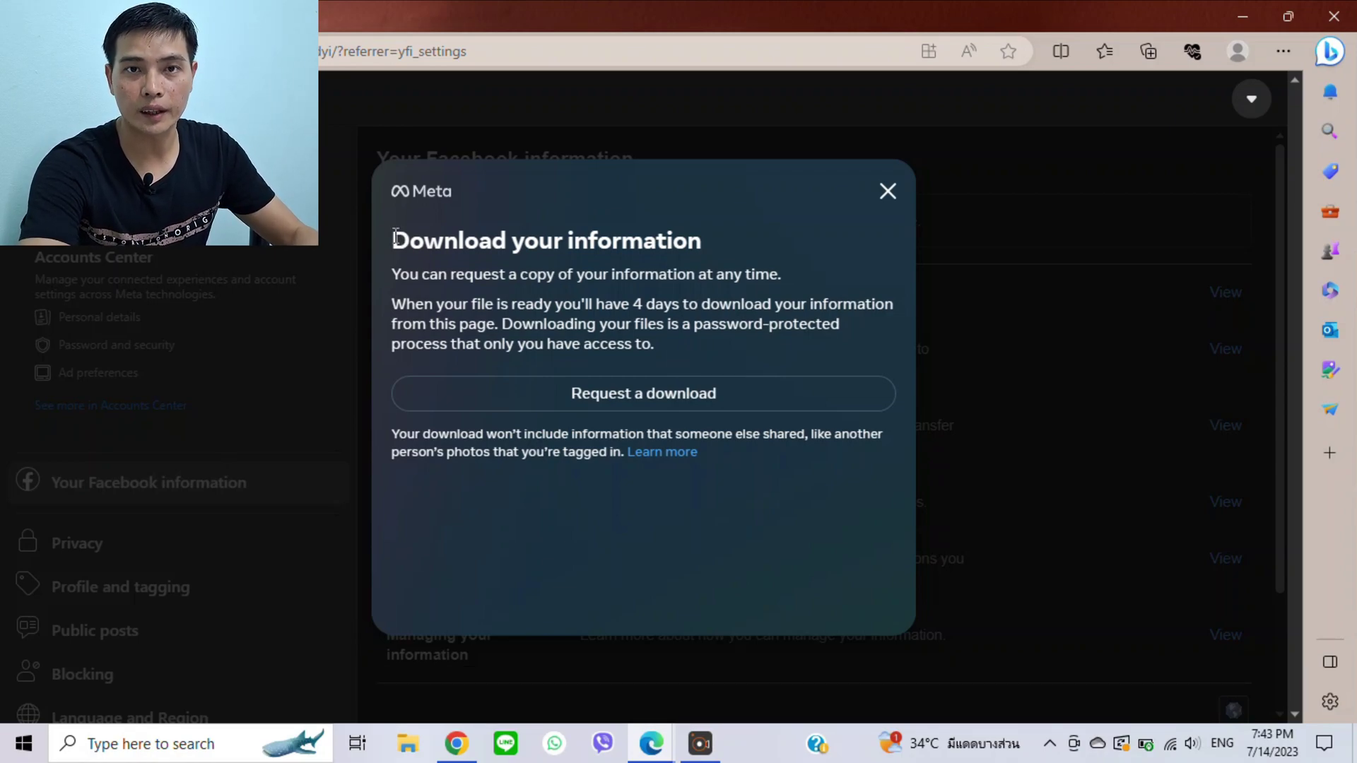
Request a download from the Download your information dialog
click(647, 393)
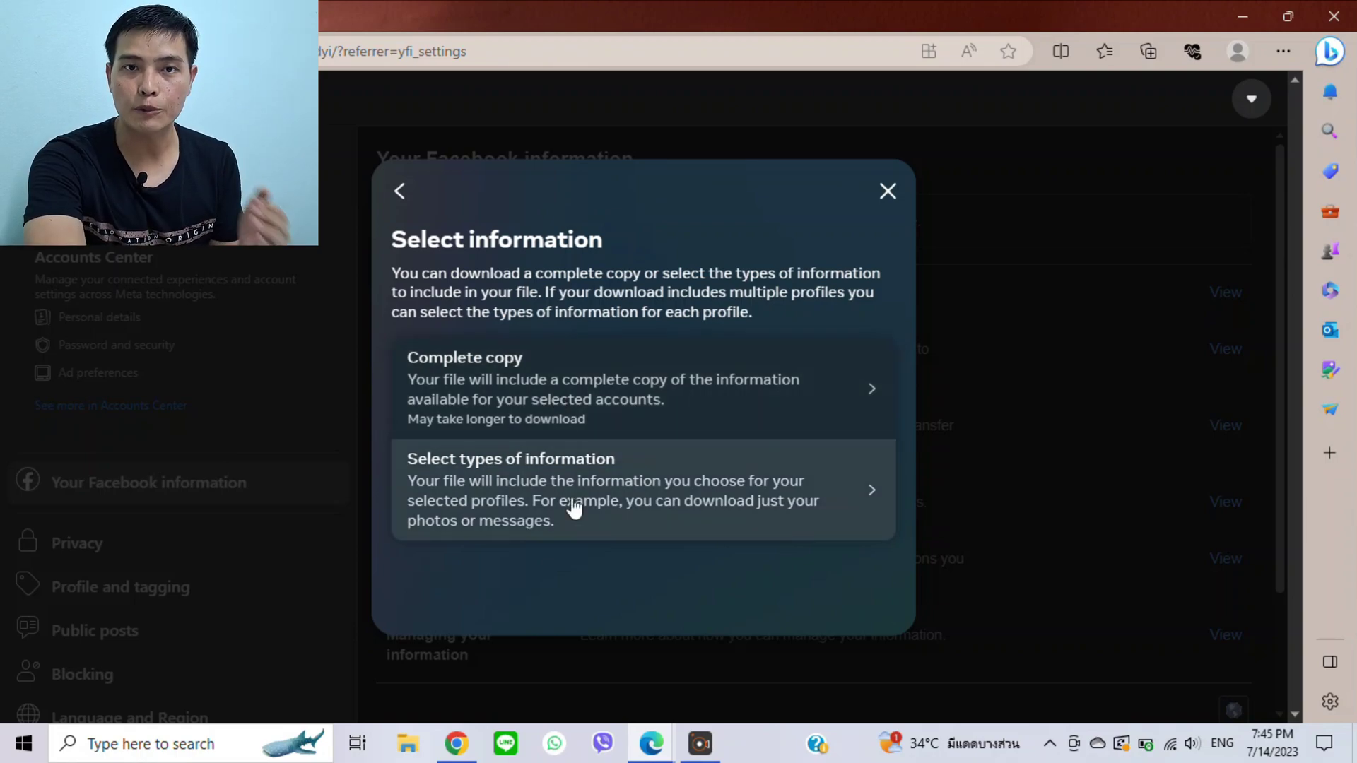
Choose selected information types and tick only Messages
click(573, 508)
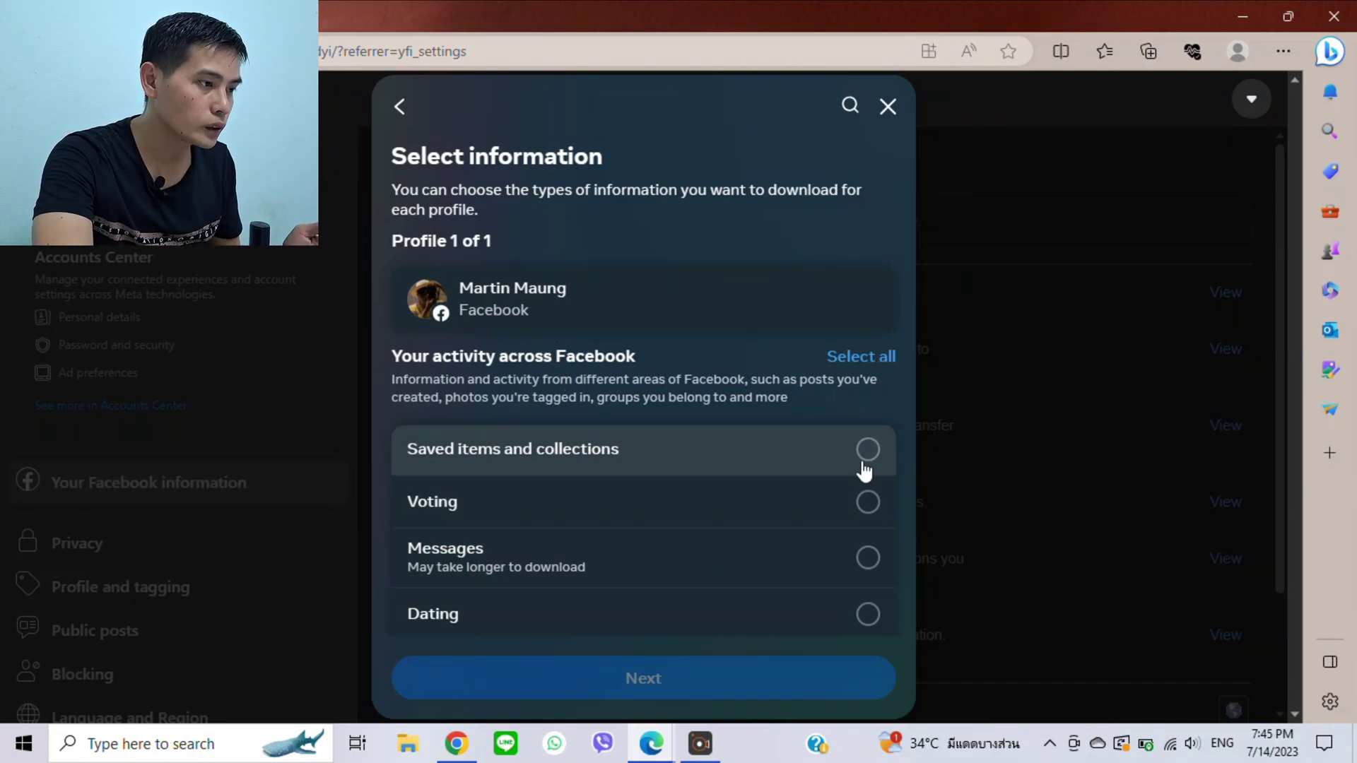
scroll(914, 382, down, 5)
scroll(908, 356, up, 1)
scroll(905, 318, up, 2)
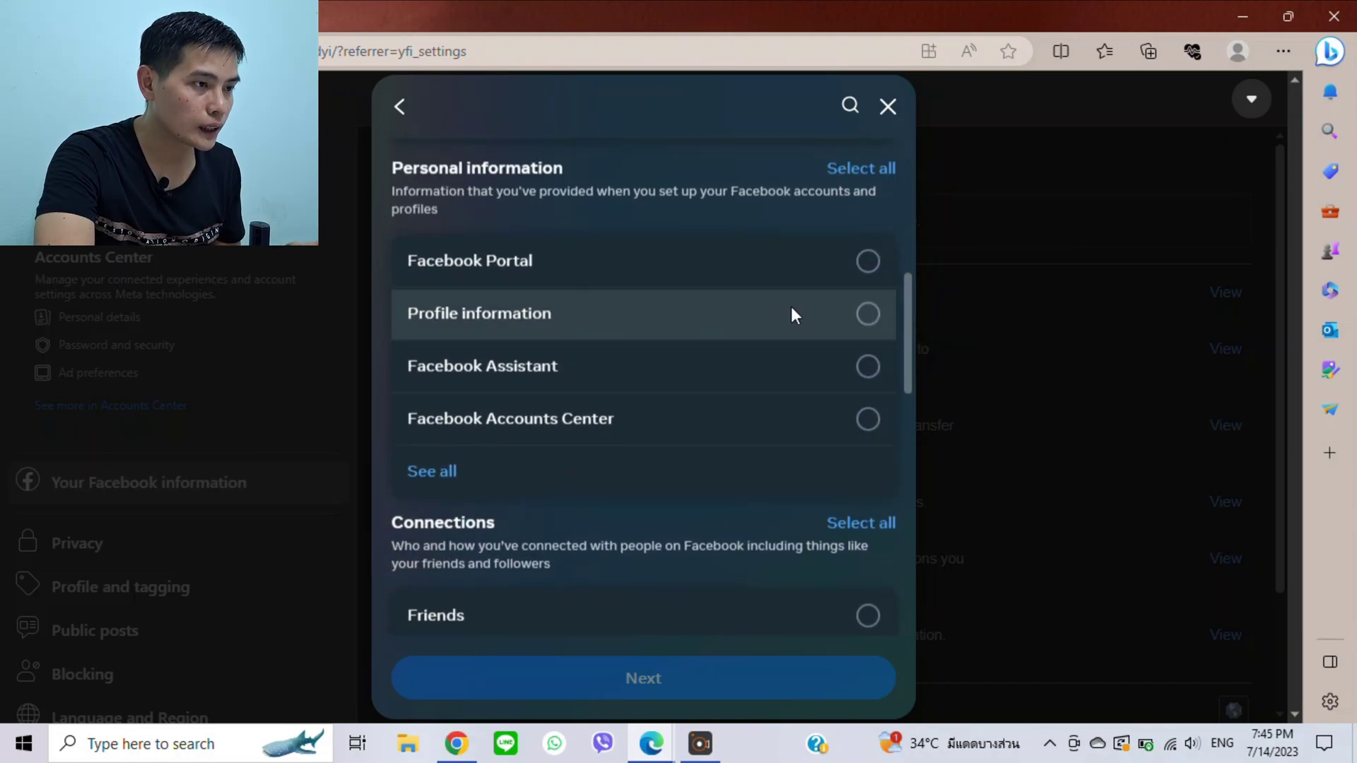
mouse_move(911, 318)
mouse_down()
mouse_move(908, 453)
mouse_move(909, 170)
mouse_up()
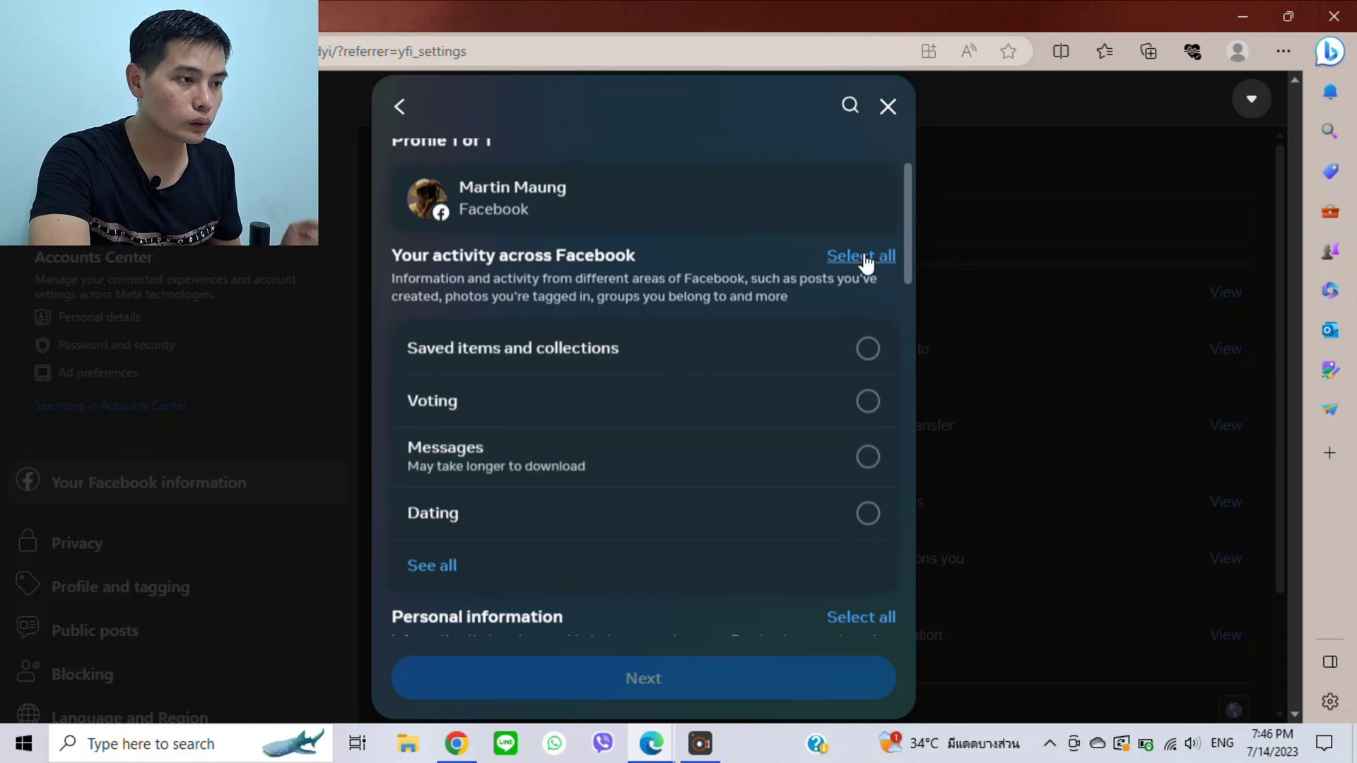
click(868, 455)
scroll(650, 637, down, 1)
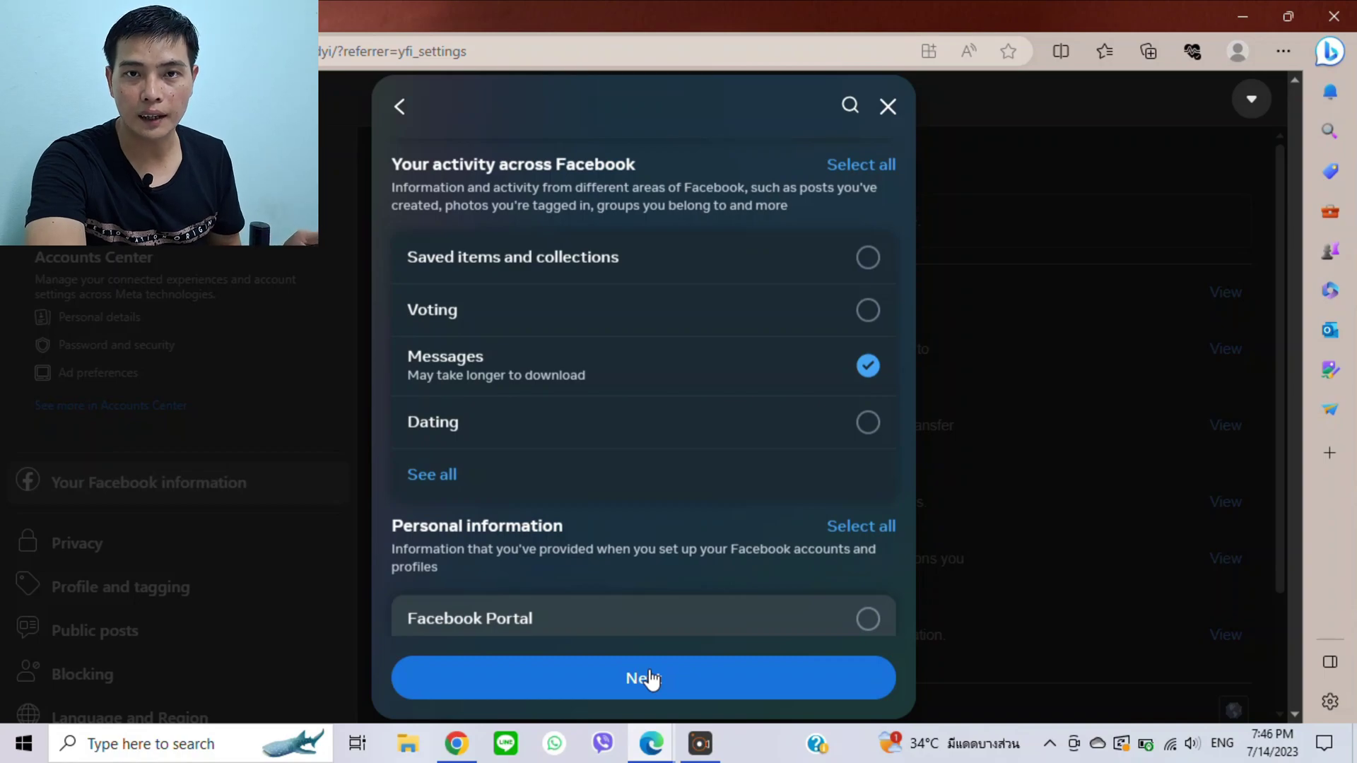
Continue to the summary showing last year, HTML format and medium media quality
click(648, 679)
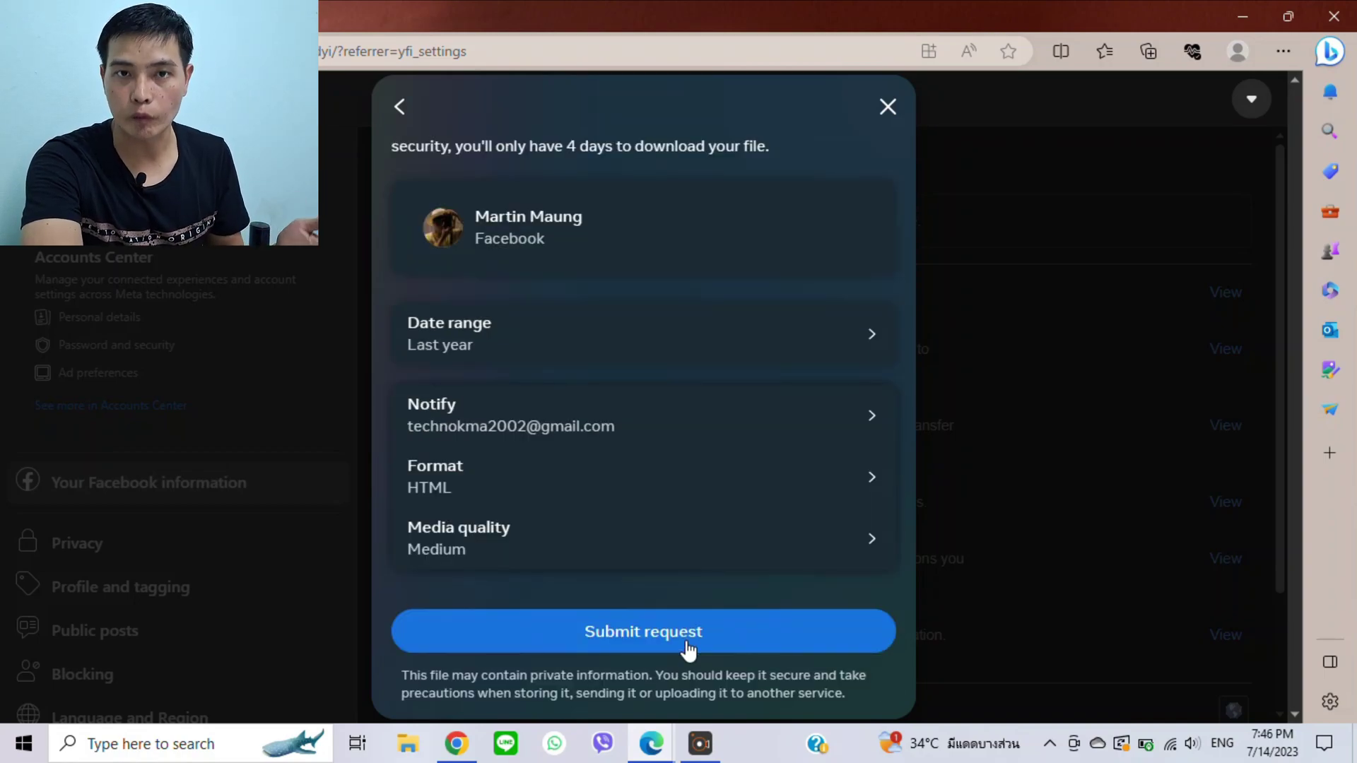